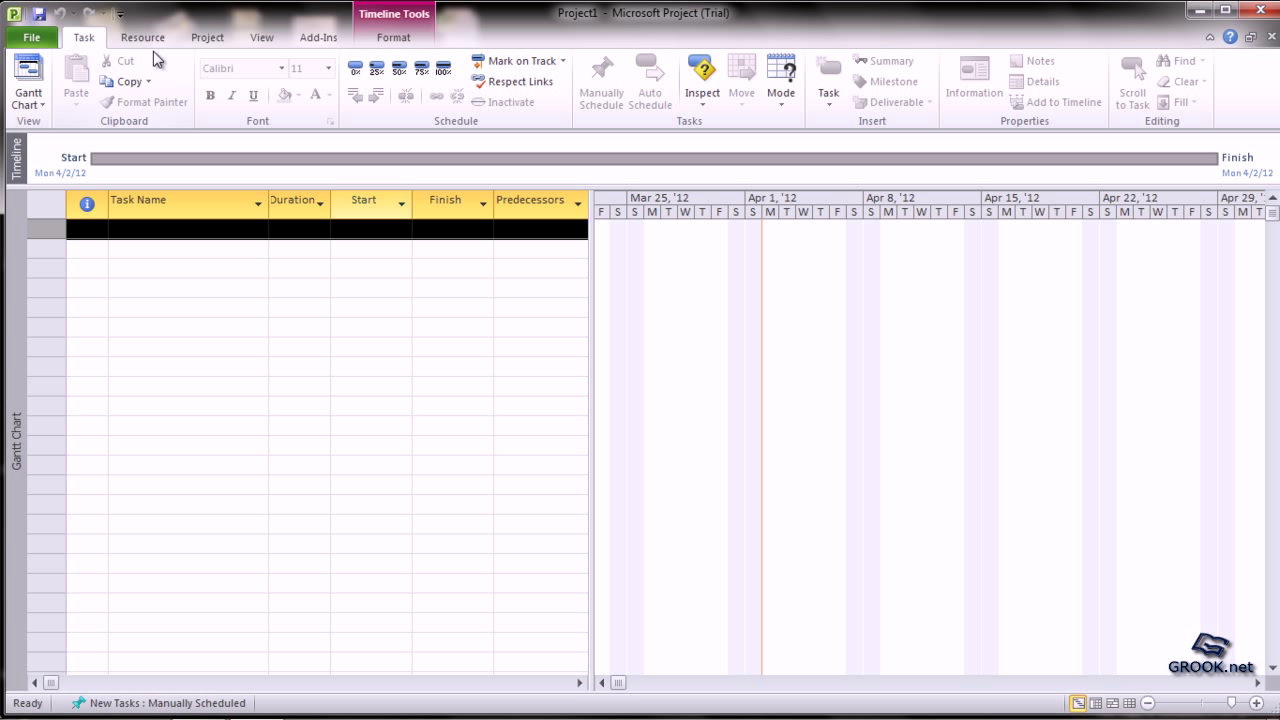
Switch the ribbon to the Project tab for the empty Project1 schedule.
left_click(210, 38)
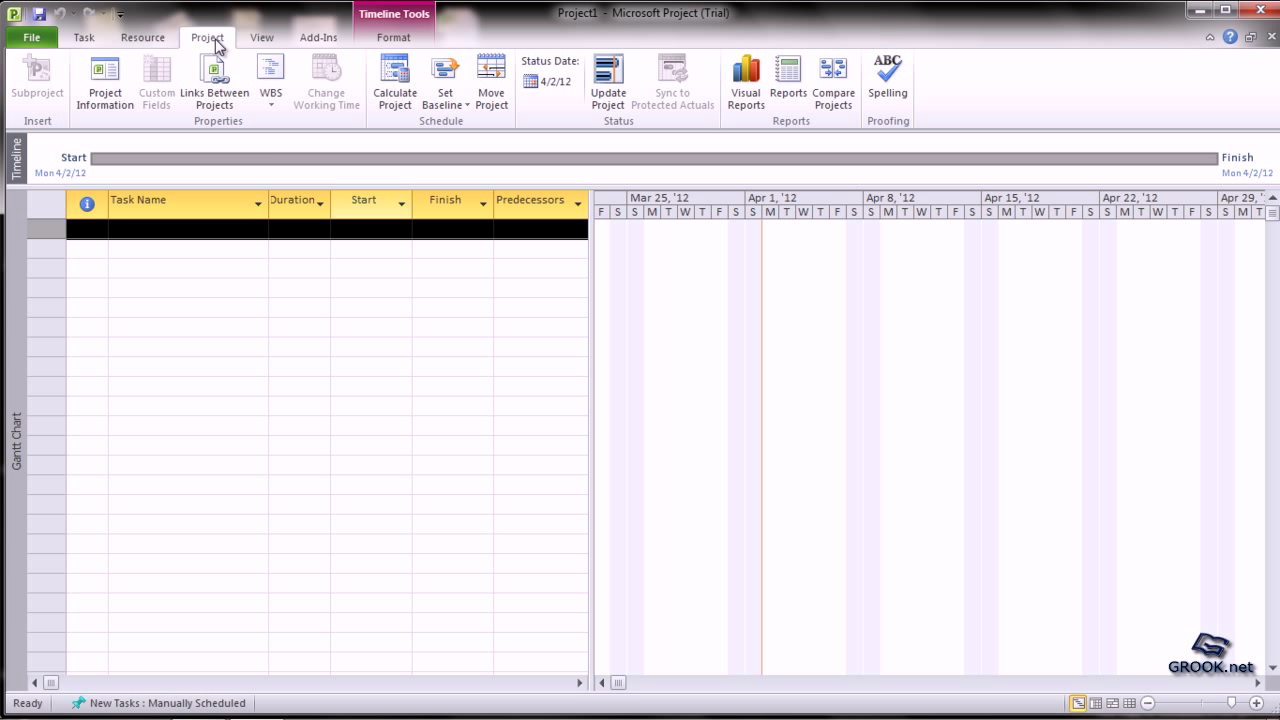
Open Project Information and view the Schedule from choices.
left_click(102, 87)
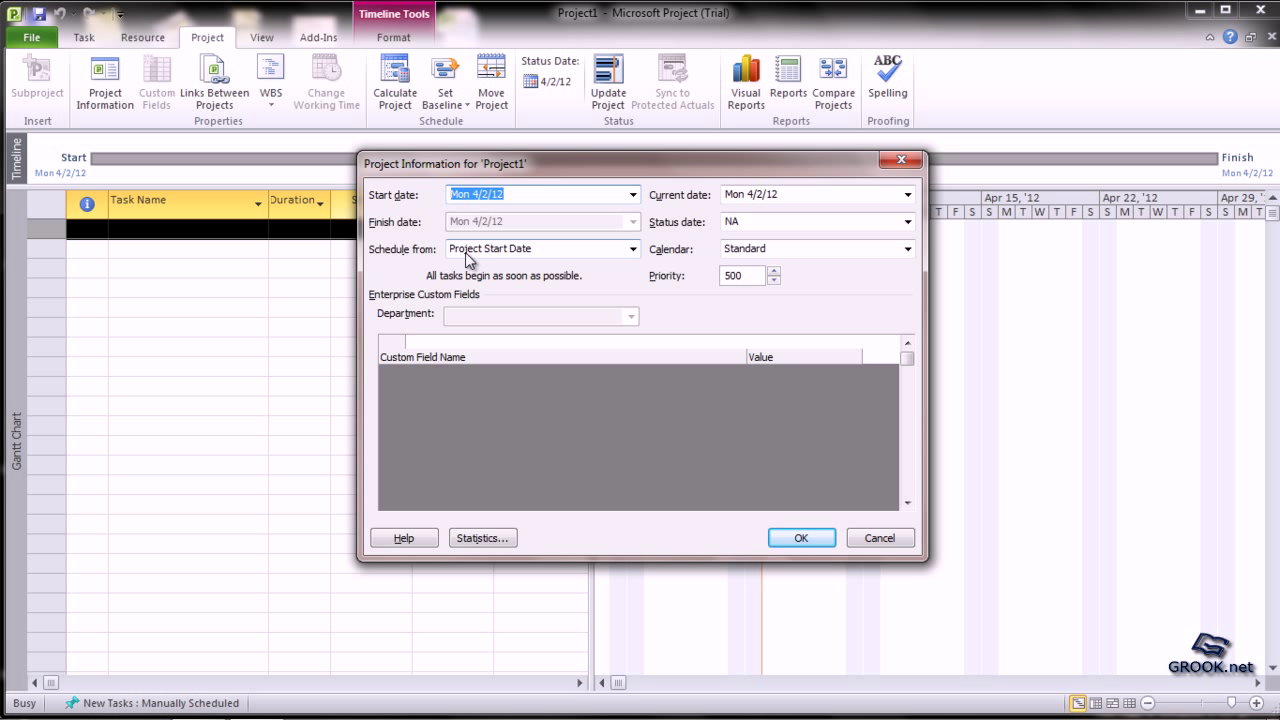
left_click(632, 250)
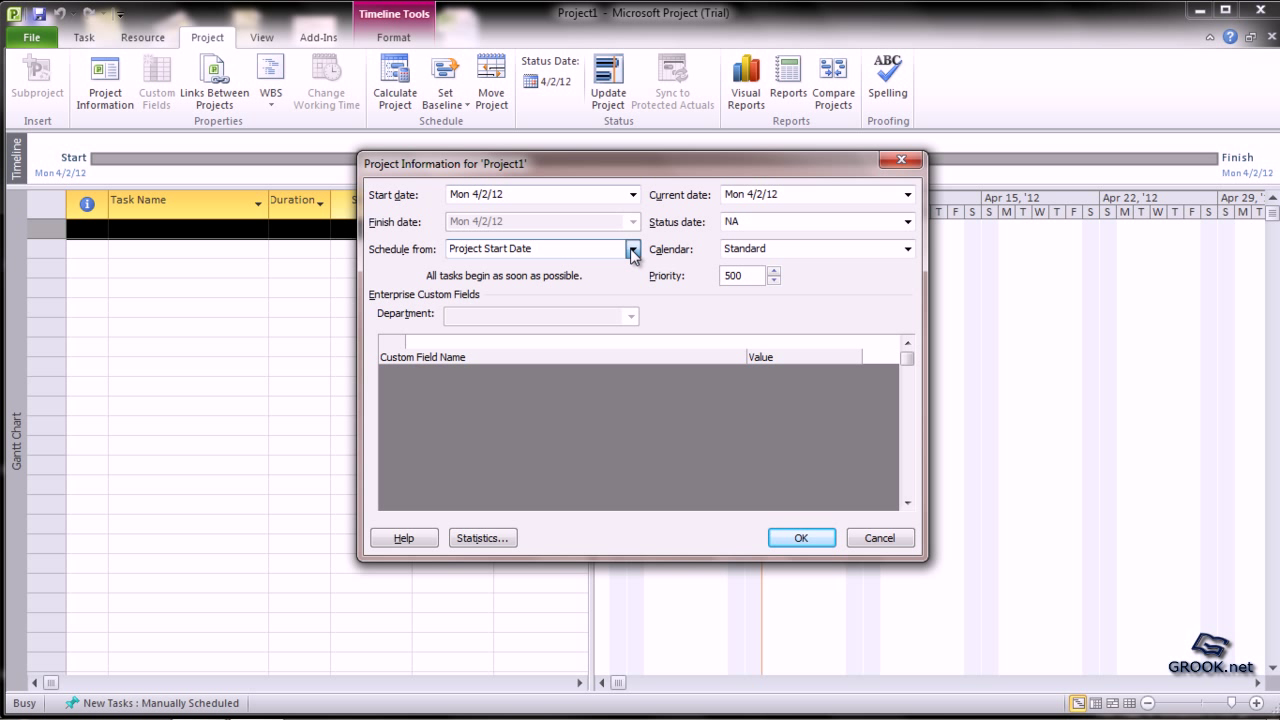
Keep scheduling from Project Start Date and set the start date to Wed 4/4/12.
left_click(632, 250)
left_click(631, 249)
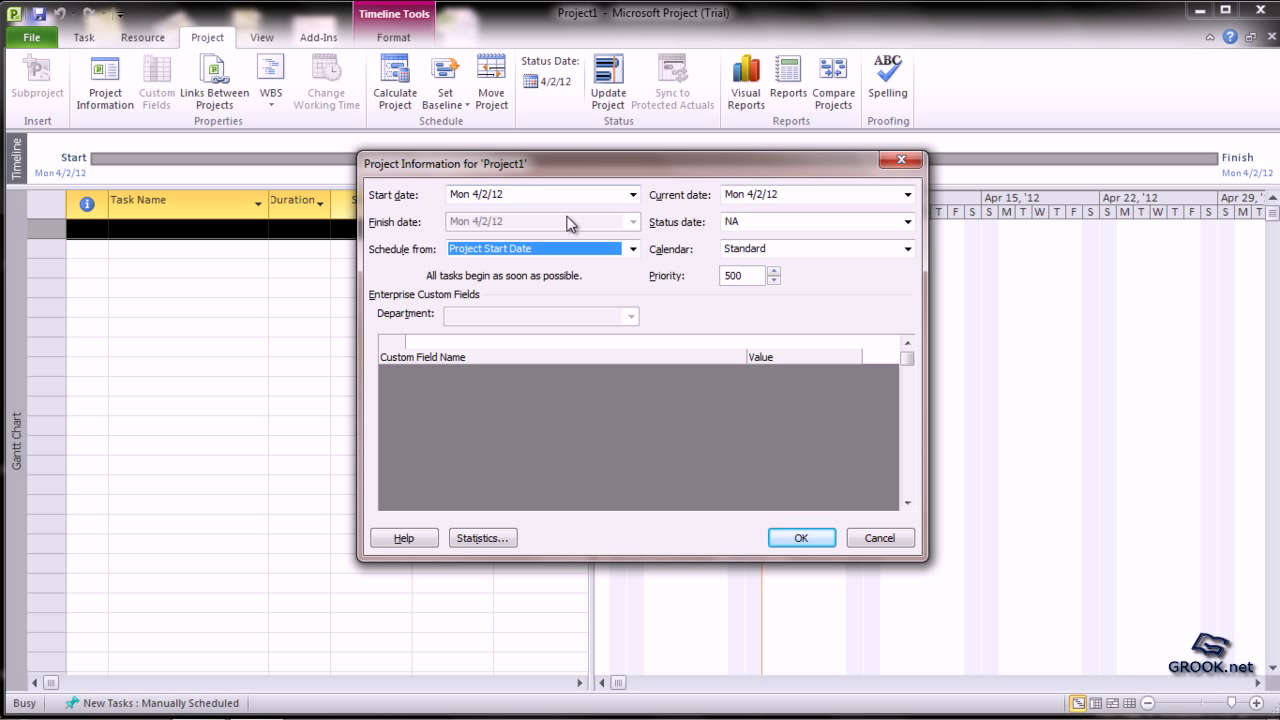
left_click(633, 195)
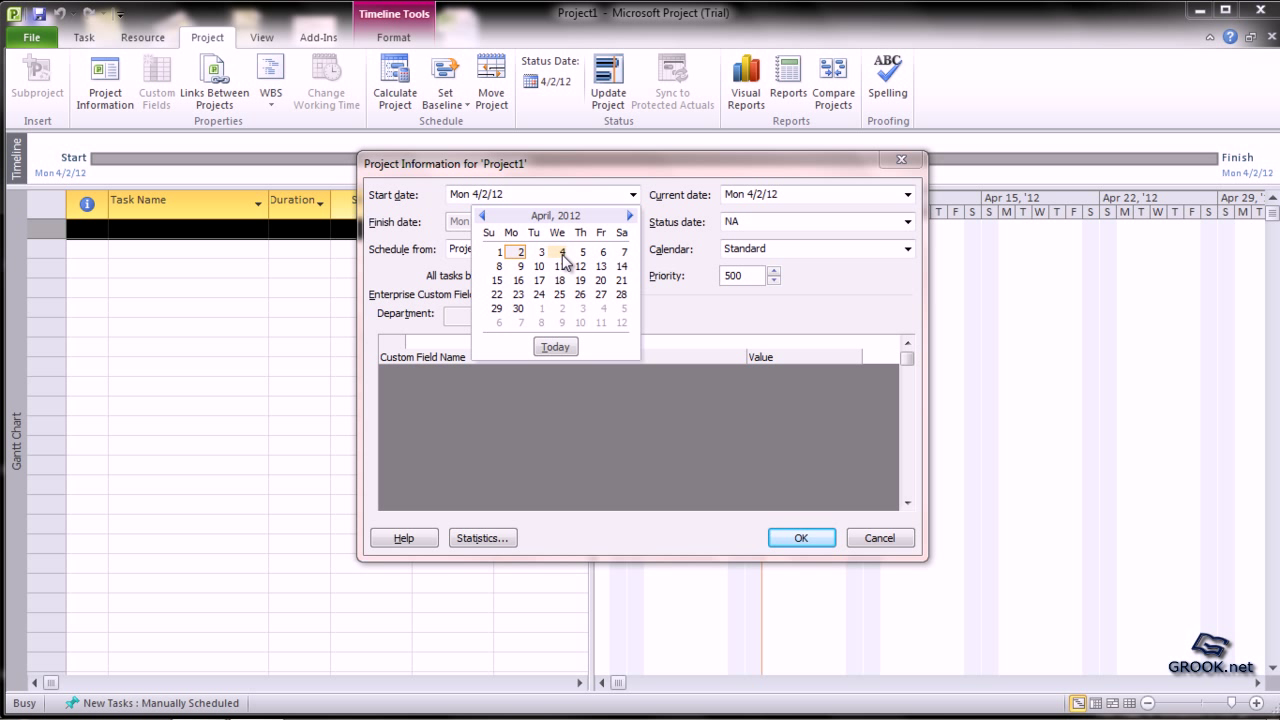
left_click(562, 253)
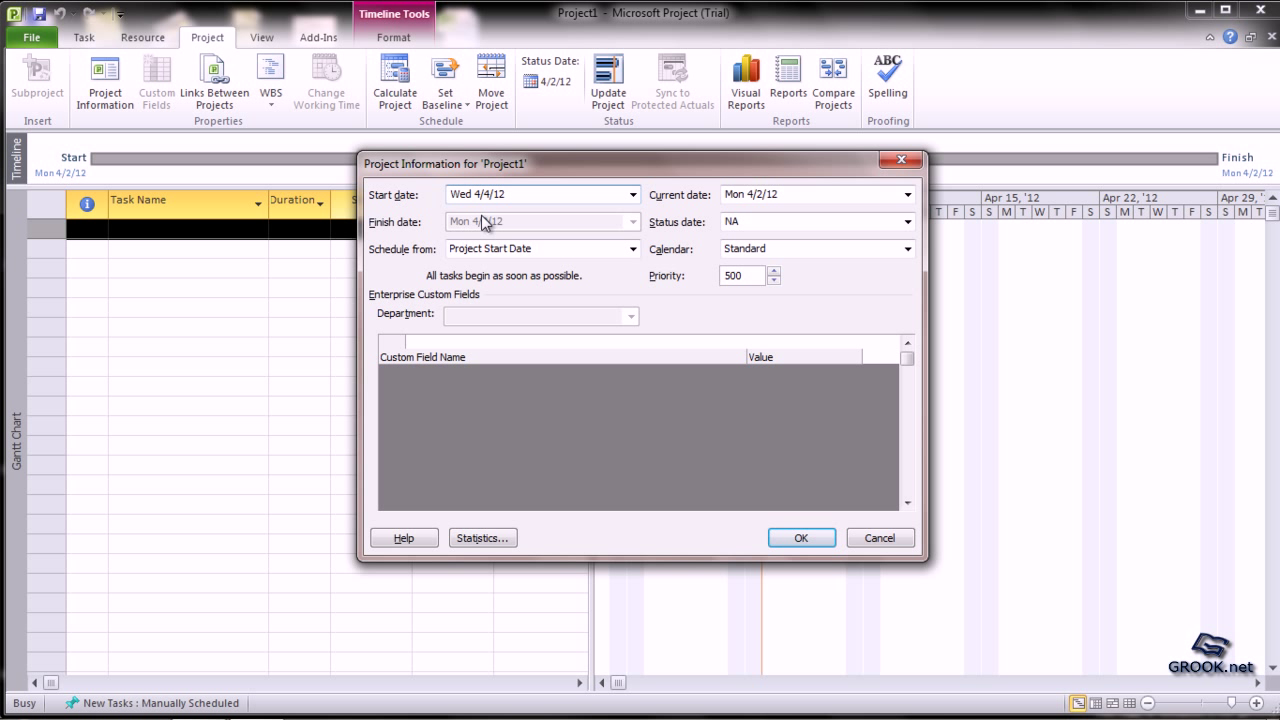
Schedule from Project Finish Date with the finish date Thu 4/26/12.
left_click(633, 249)
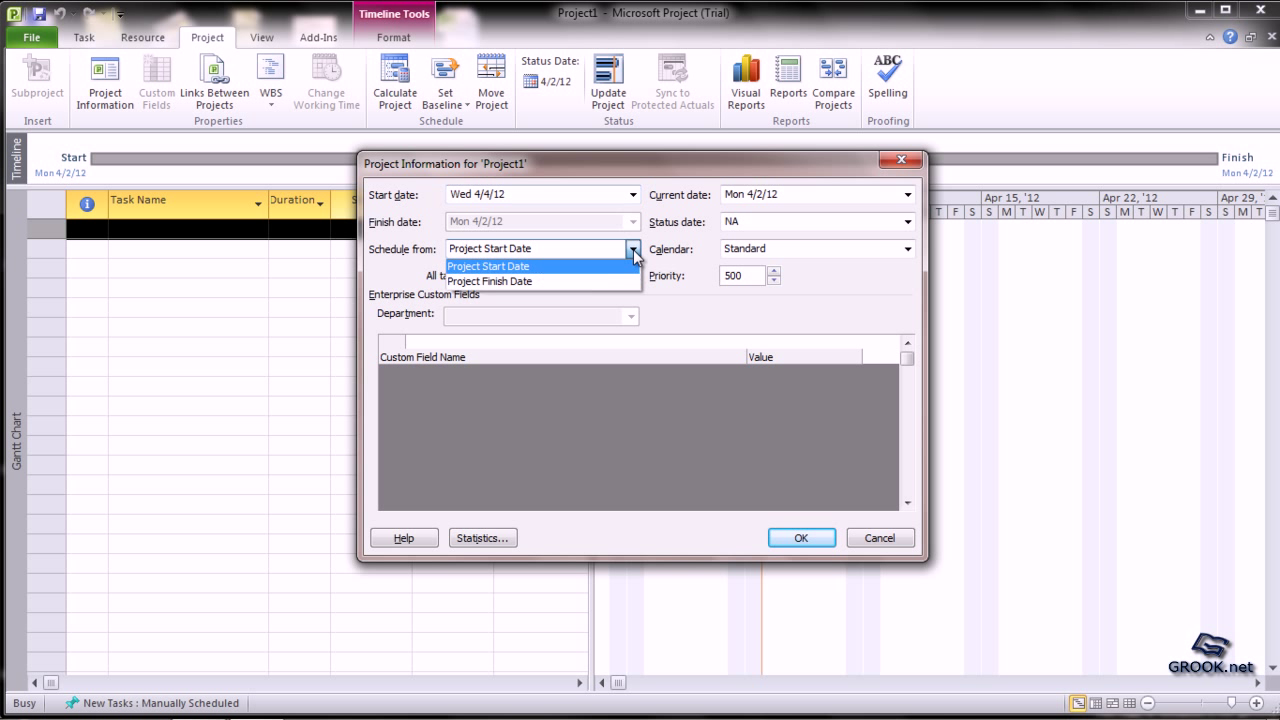
left_click(586, 282)
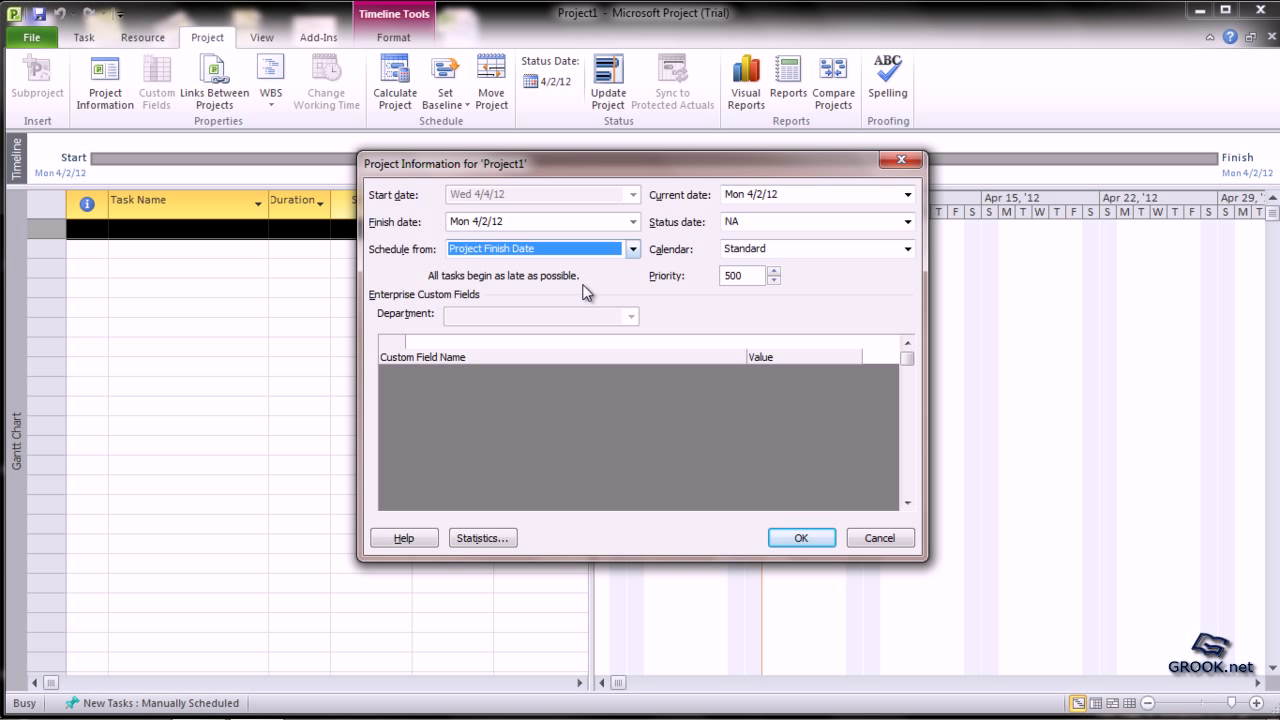
left_click(633, 222)
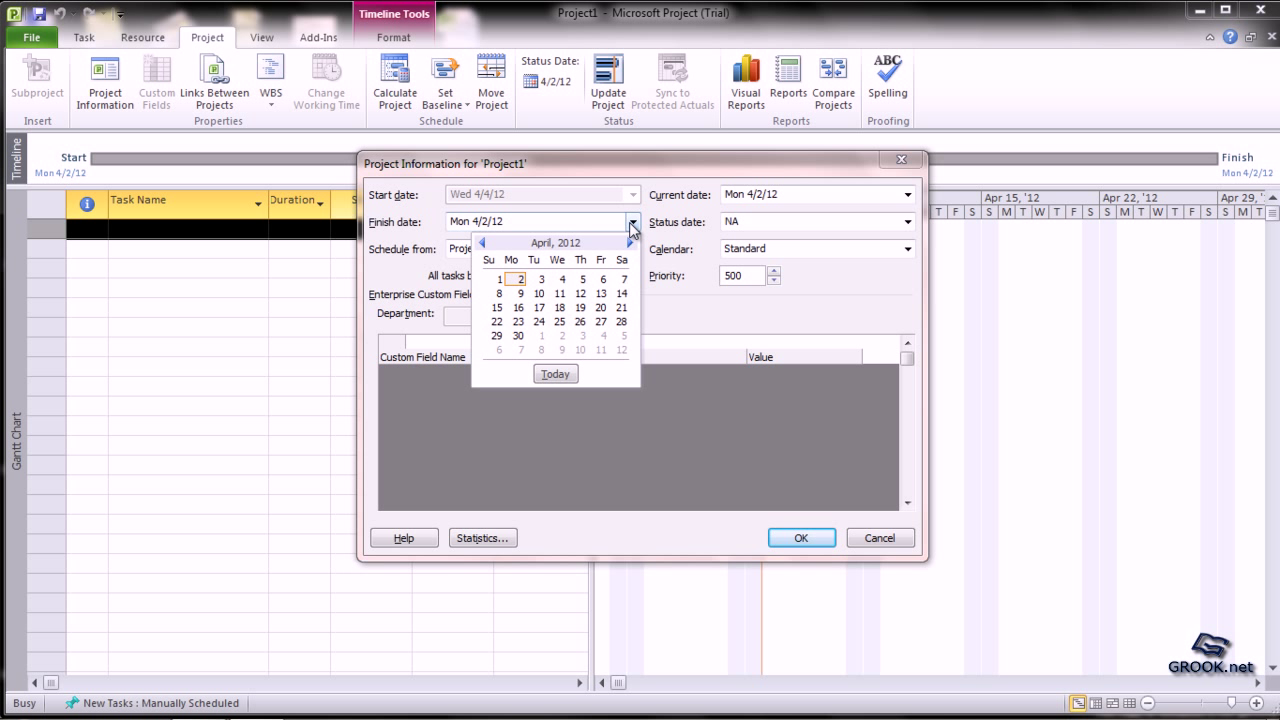
left_click(581, 321)
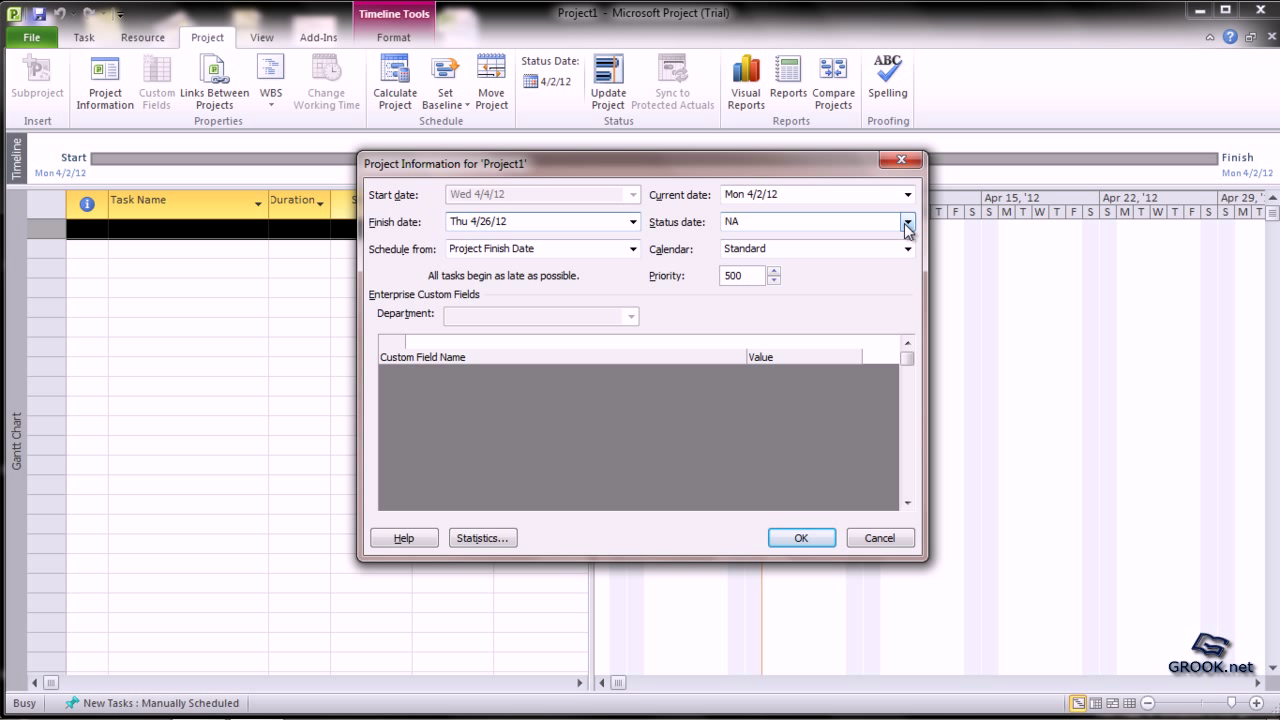
Pick April 25, 2012 as the status date in the calendar dropdown.
left_click(907, 223)
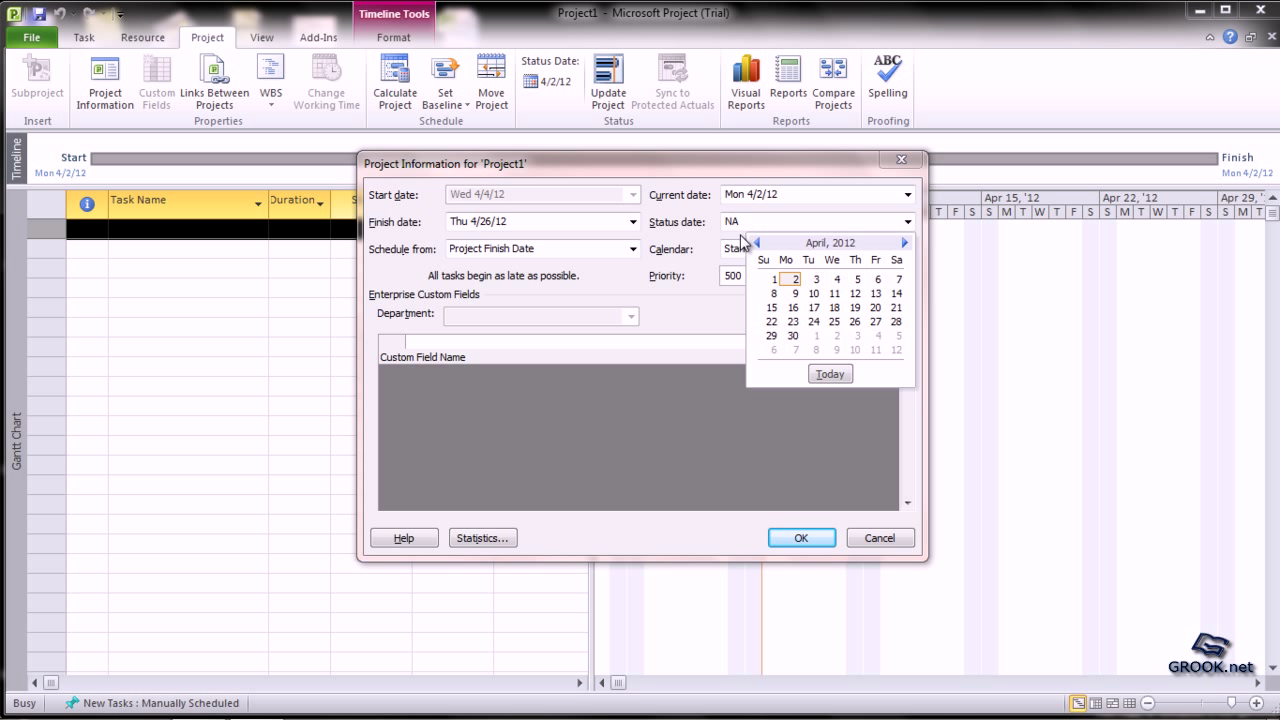
left_click(834, 321)
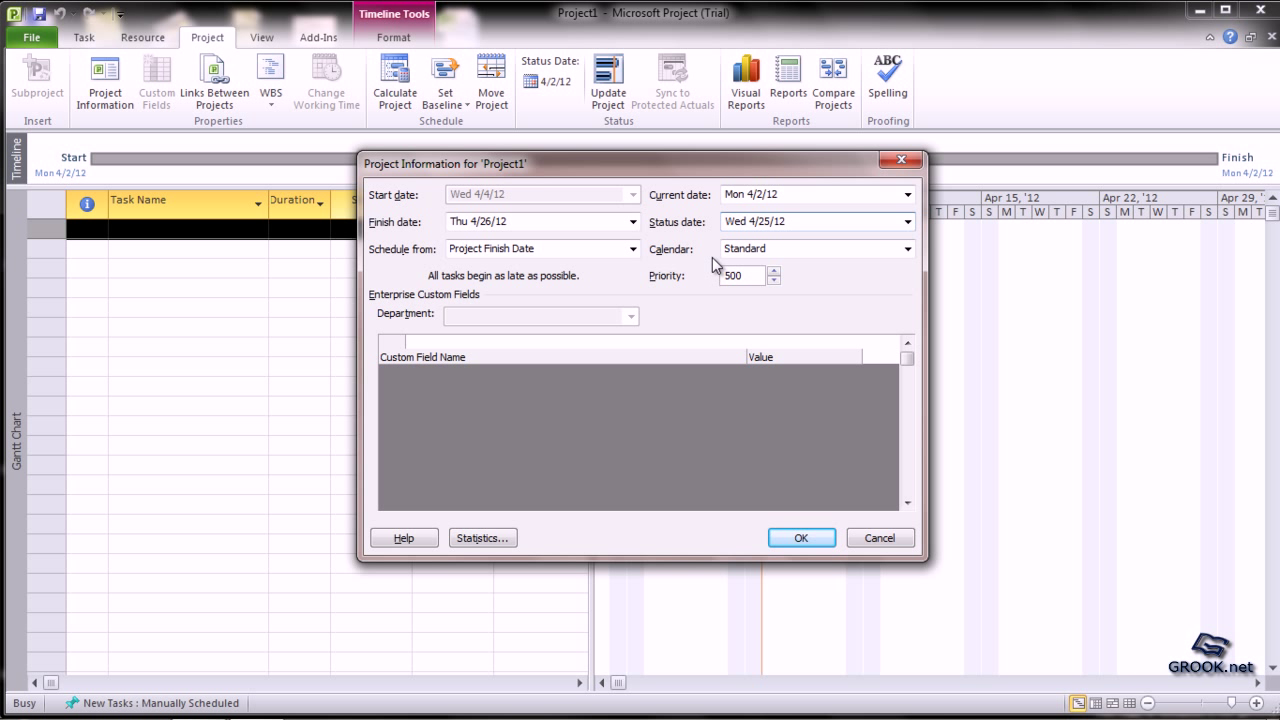
left_click(908, 250)
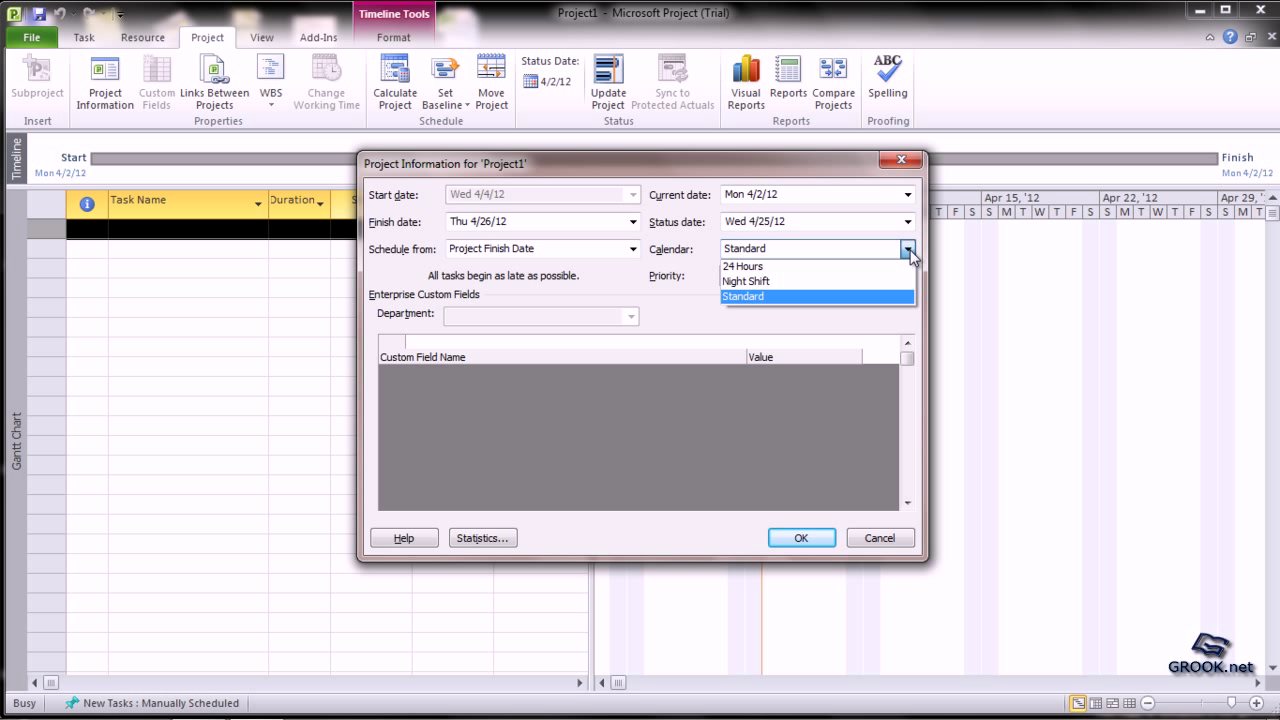
left_click(885, 296)
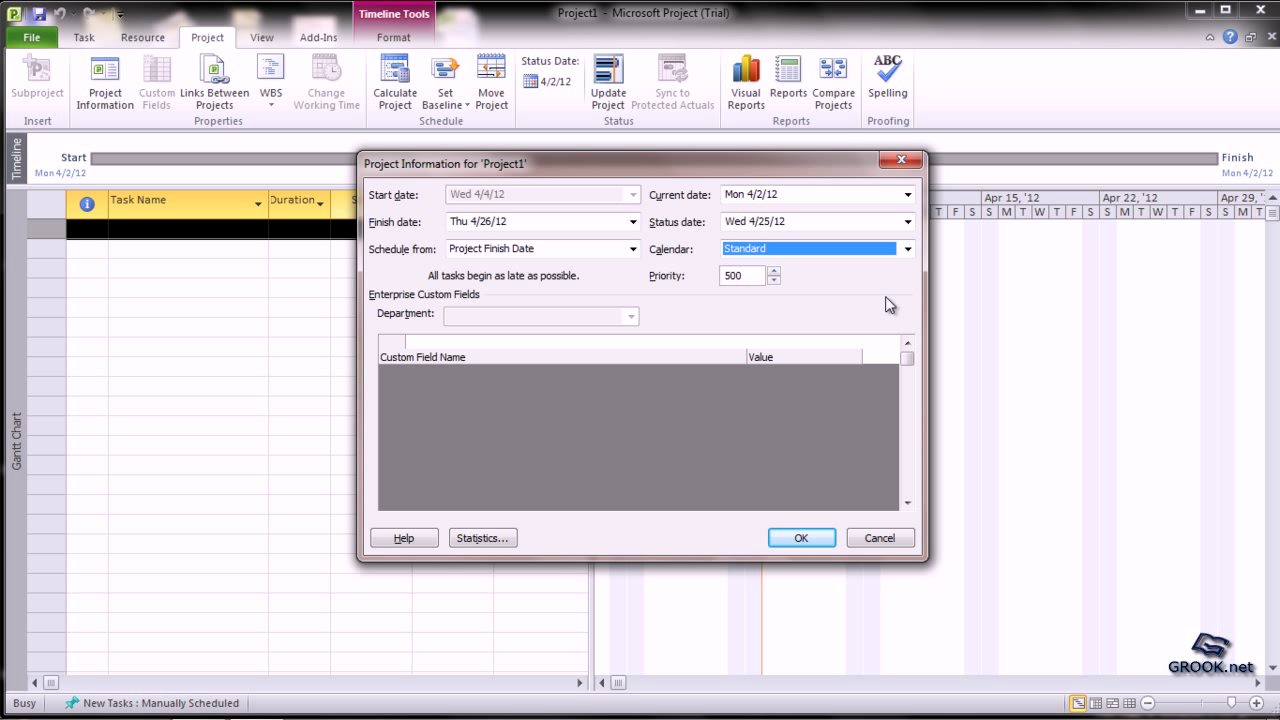